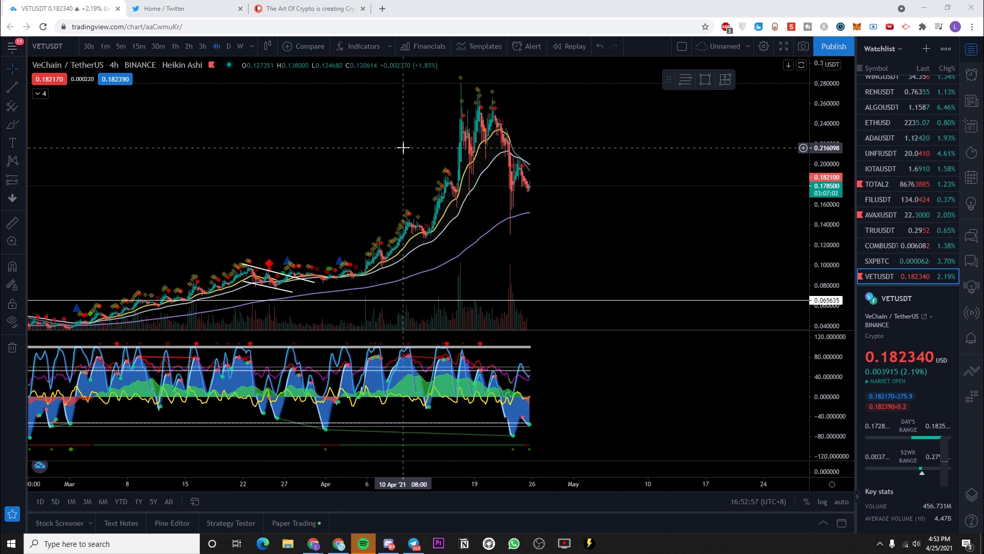
Step: Scroll the VETUSDT chart right and change its interval from 4h to 1D
scroll(346, 154, right, 3)
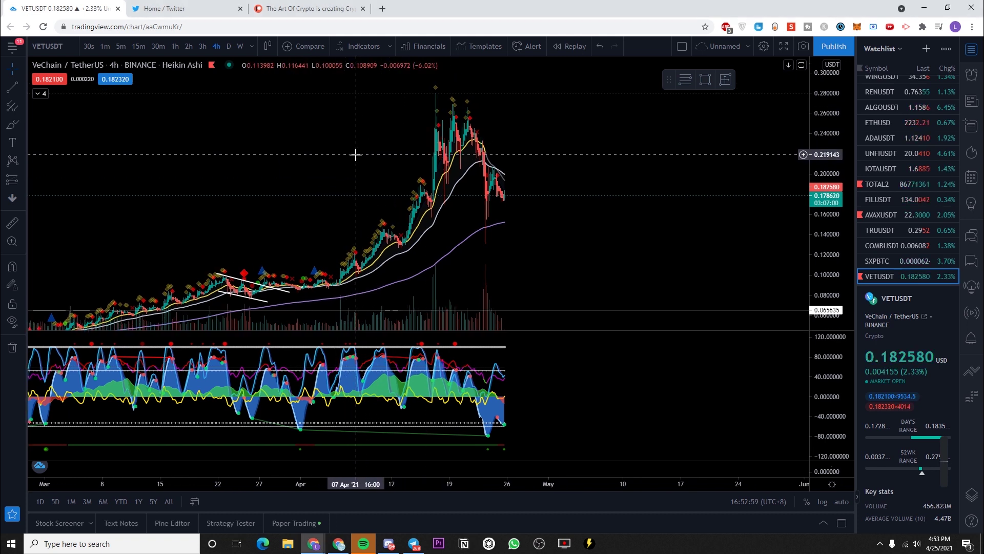
text(1D)
key(Return)
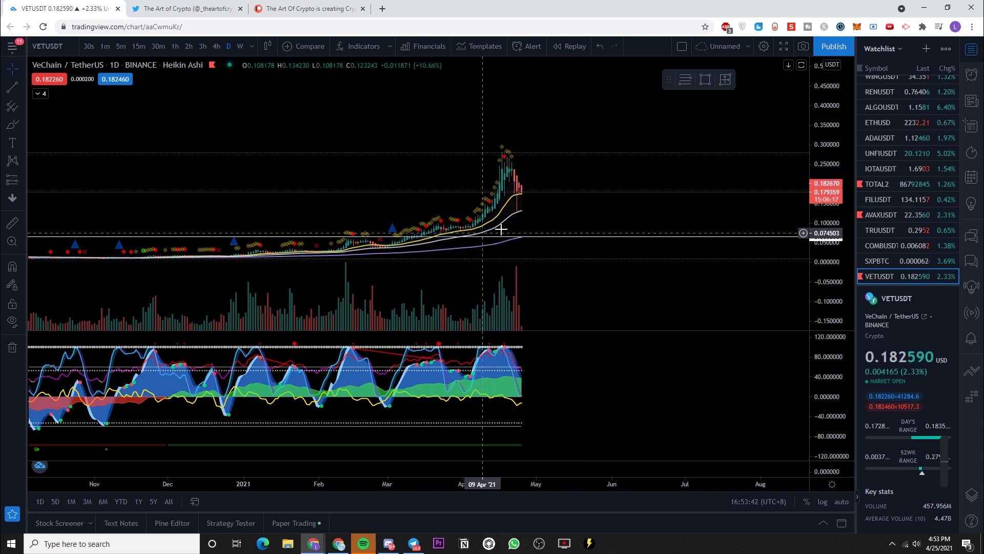
Step: Browse the Twitter profile's pinned HarmonyONE tweet and chart posts down to the LUNA post, then return
click(180, 8)
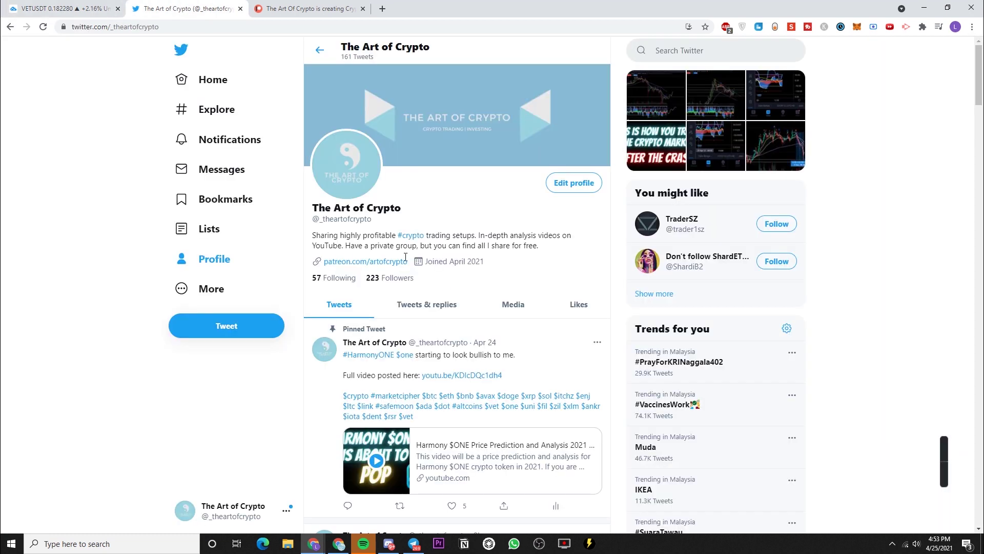
scroll(429, 332, down, 3)
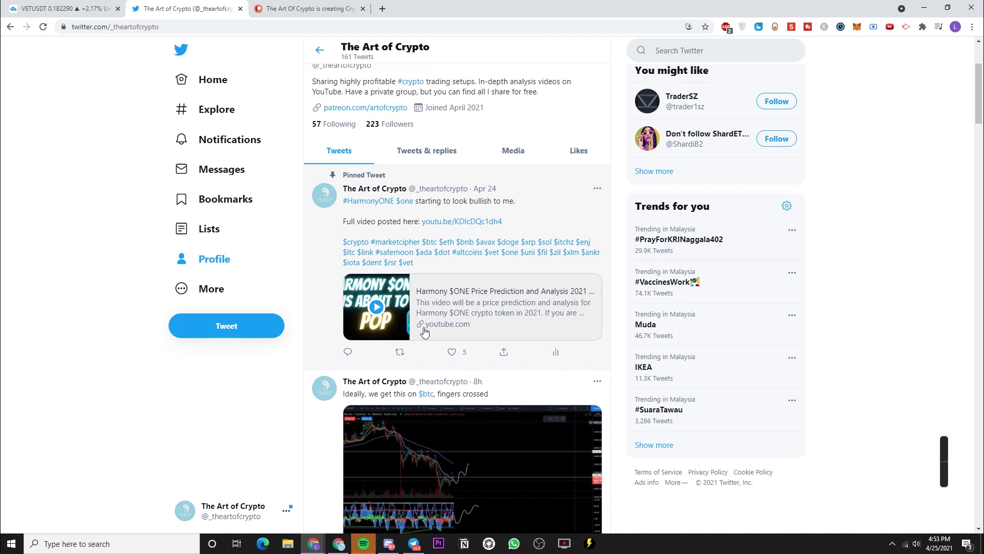
scroll(422, 335, up, 3)
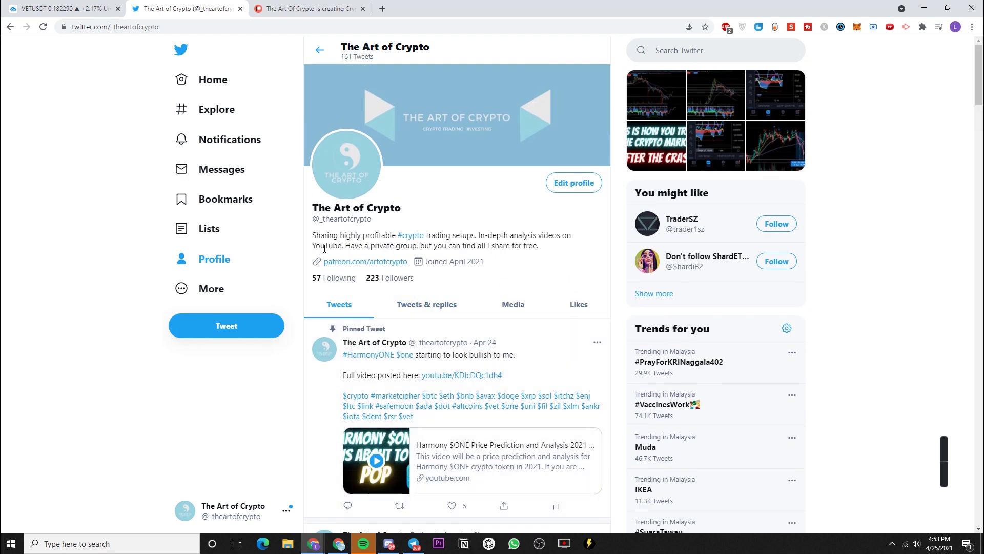
scroll(486, 226, down, 8)
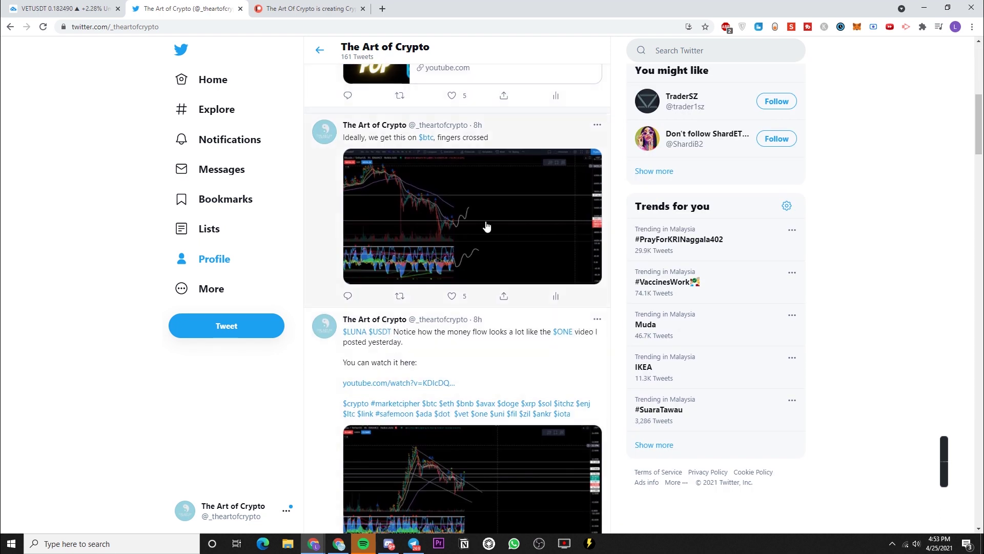
scroll(466, 364, down, 2)
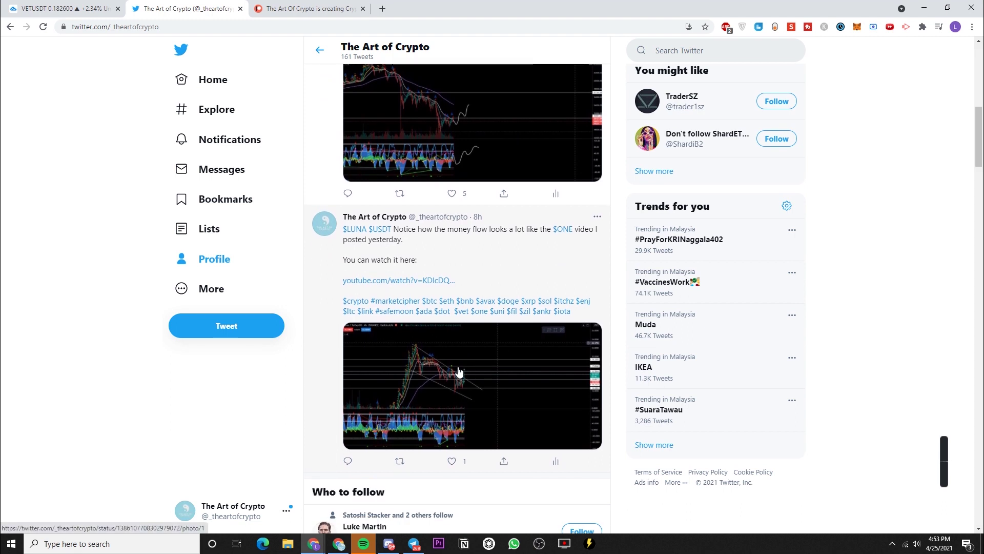
scroll(436, 288, up, 10)
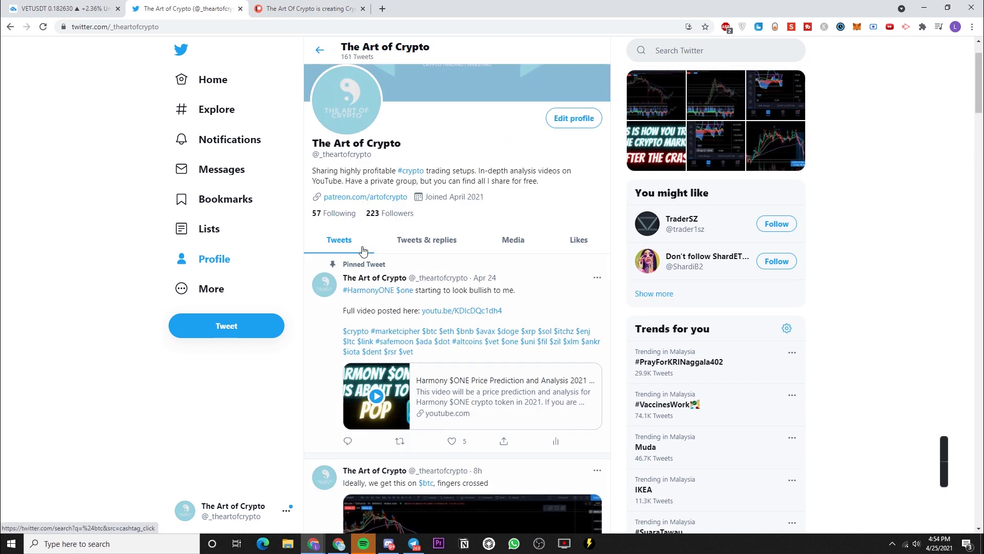
key(ctrl+1)
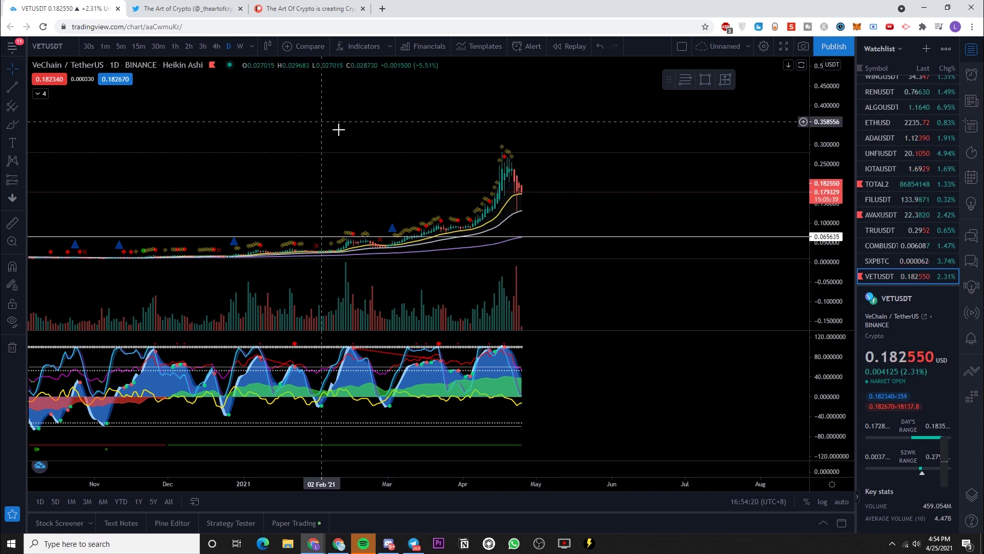
Step: Pan and zoom the daily VETUSDT chart so the 2021 rally candles fill the pane
drag(571, 213, 584, 200)
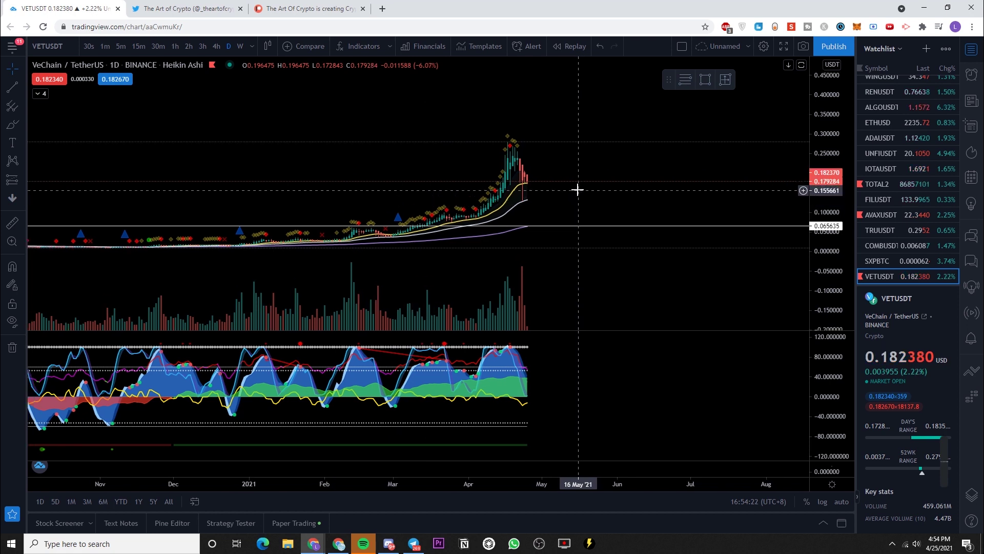
scroll(564, 205, up, 3)
drag(446, 195, 503, 213)
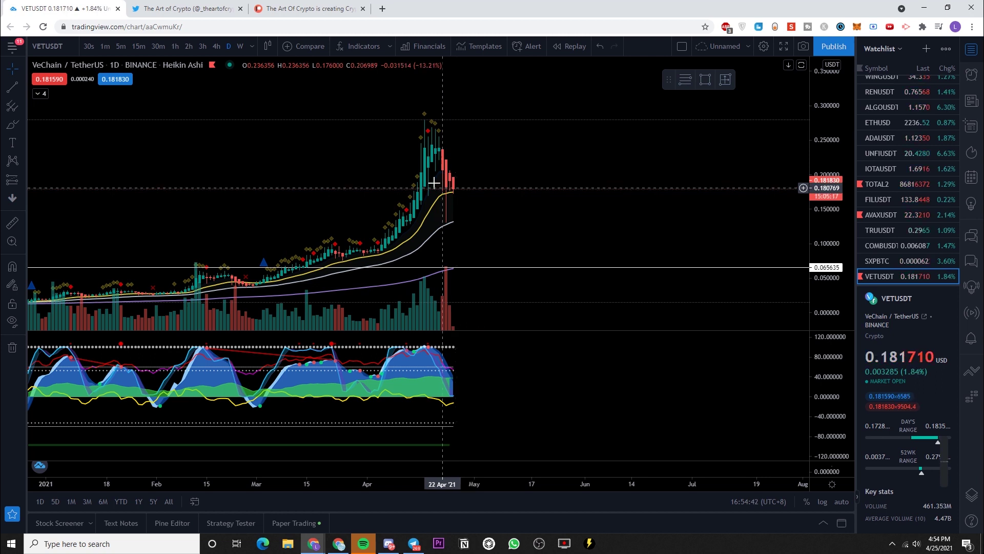
Step: Set the 4h interval, zoom out, glance at AVAXUSDT, then return to VETUSDT
click(216, 46)
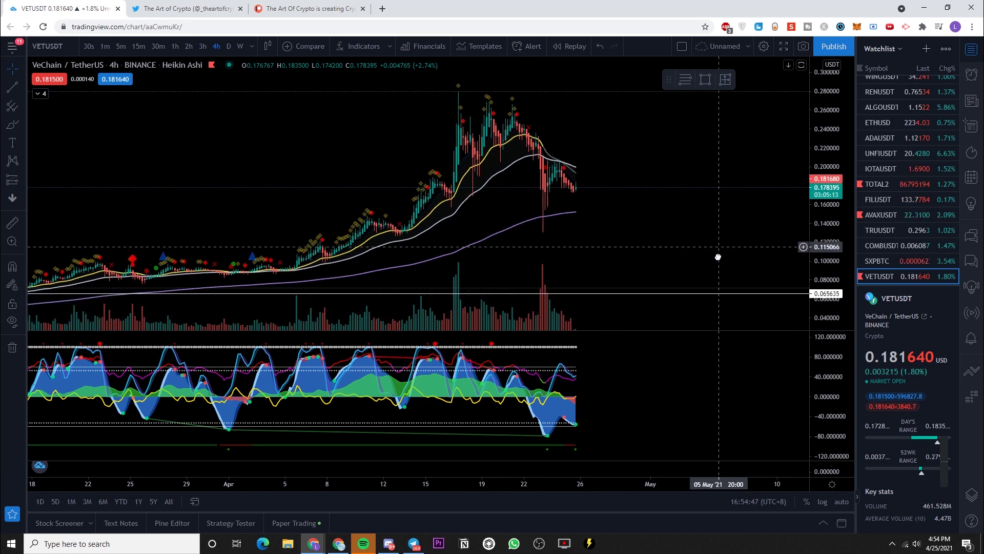
scroll(708, 235, down, 5)
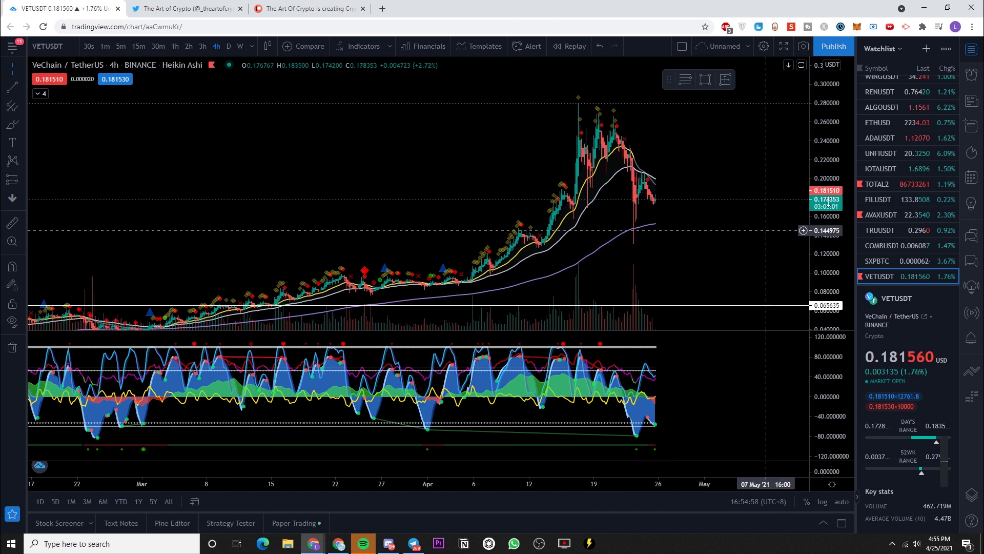
click(881, 215)
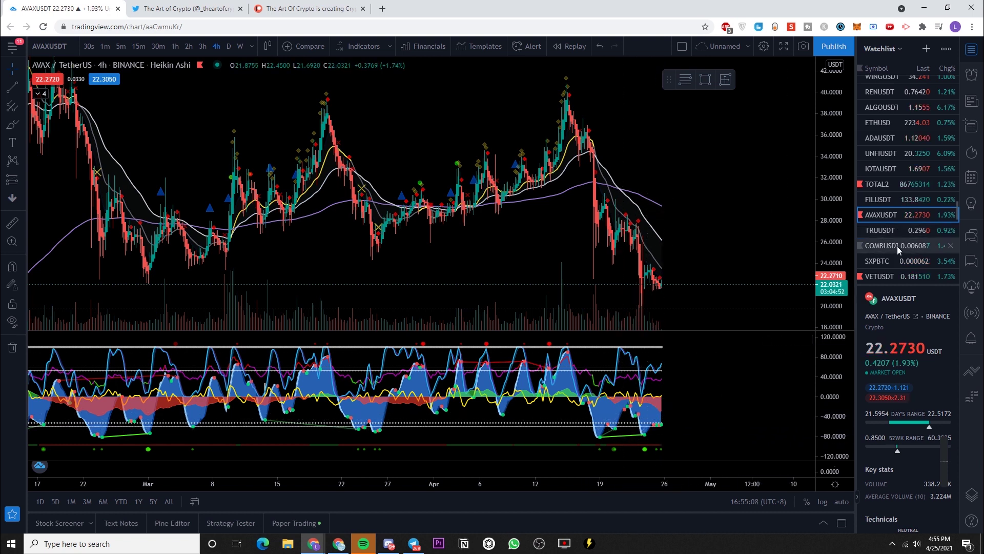
click(887, 276)
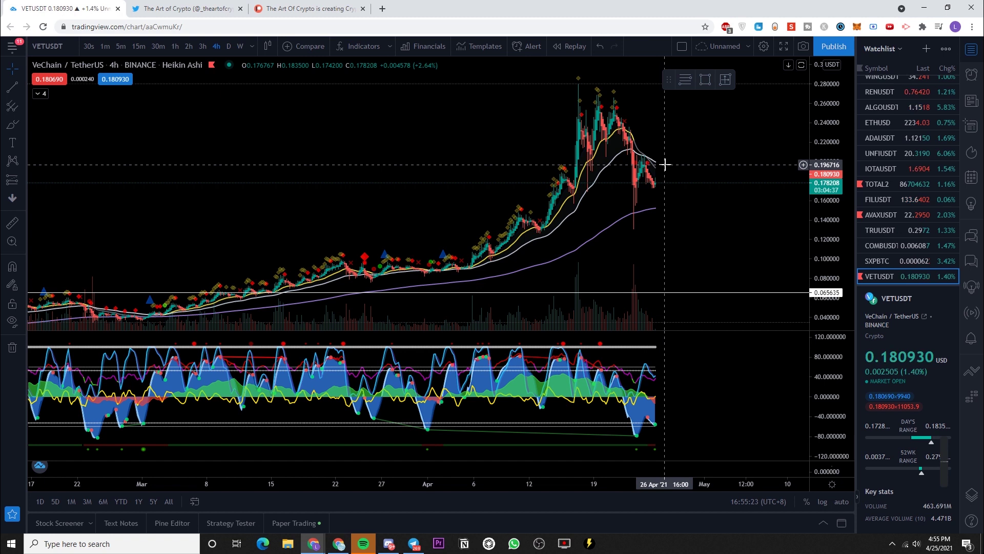
Step: Maximize the oscillator pane, then restore the price candles above it
double_click(679, 400)
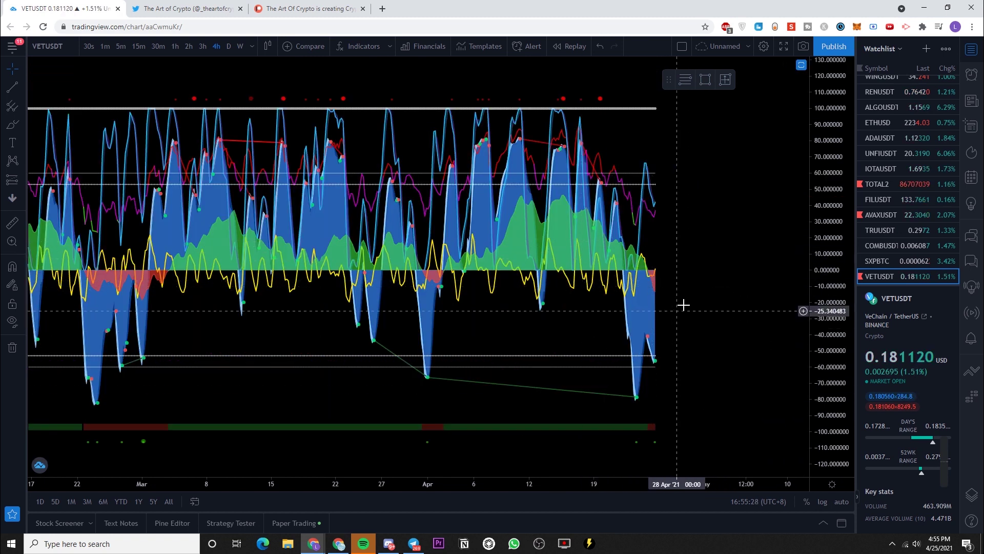
double_click(703, 260)
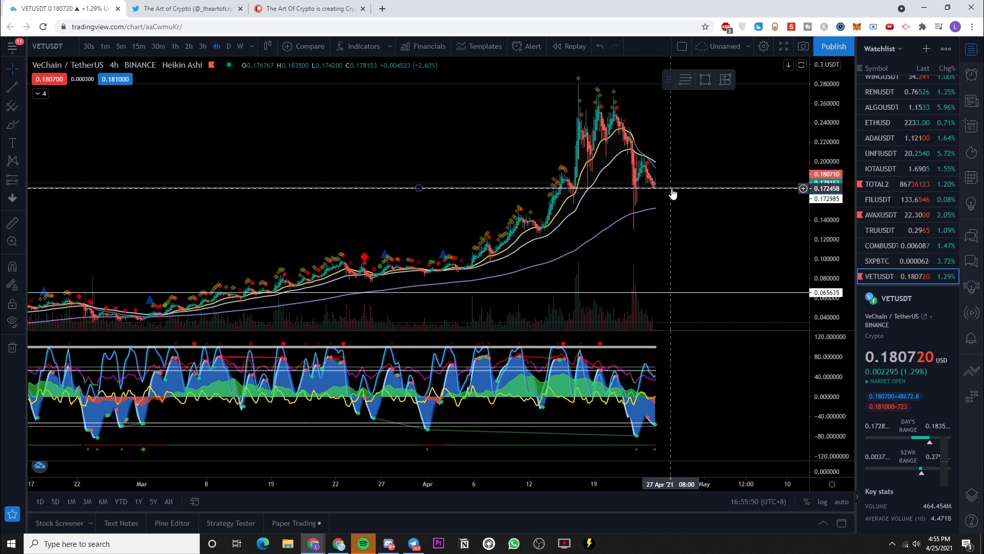
Step: Copy the 0.173 line to resistance levels 0.208846 and 0.188279, then view the 1-hour chart
click(679, 191)
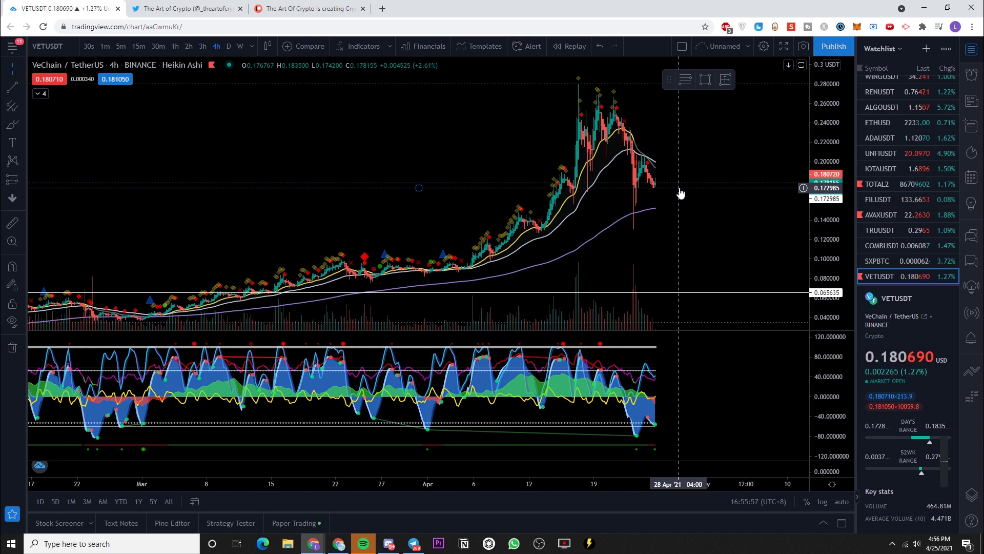
key(ctrl+z)
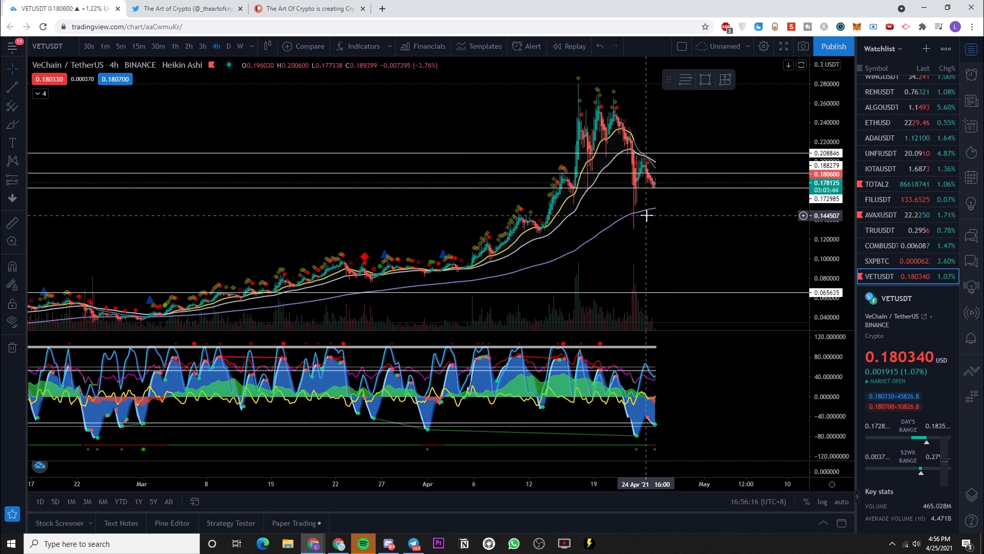
click(175, 46)
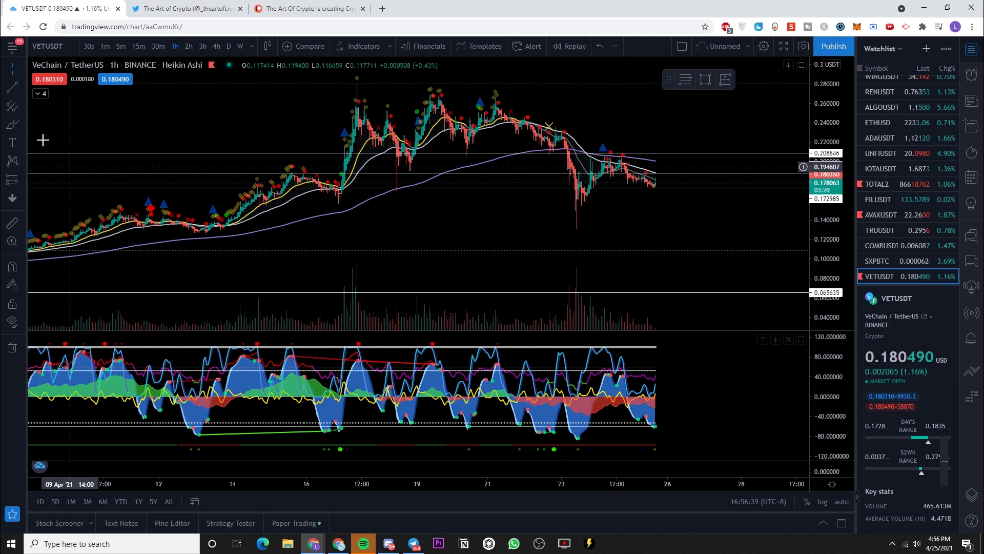
Step: Sketch a freehand dip-then-rise wave past the oscillator's latest bar, deleting a stray freehand circle
click(13, 124)
mouse_move(652, 424)
mouse_down()
mouse_move(675, 380)
mouse_move(688, 396)
mouse_move(702, 361)
mouse_move(730, 366)
mouse_move(752, 355)
mouse_move(767, 364)
mouse_up()
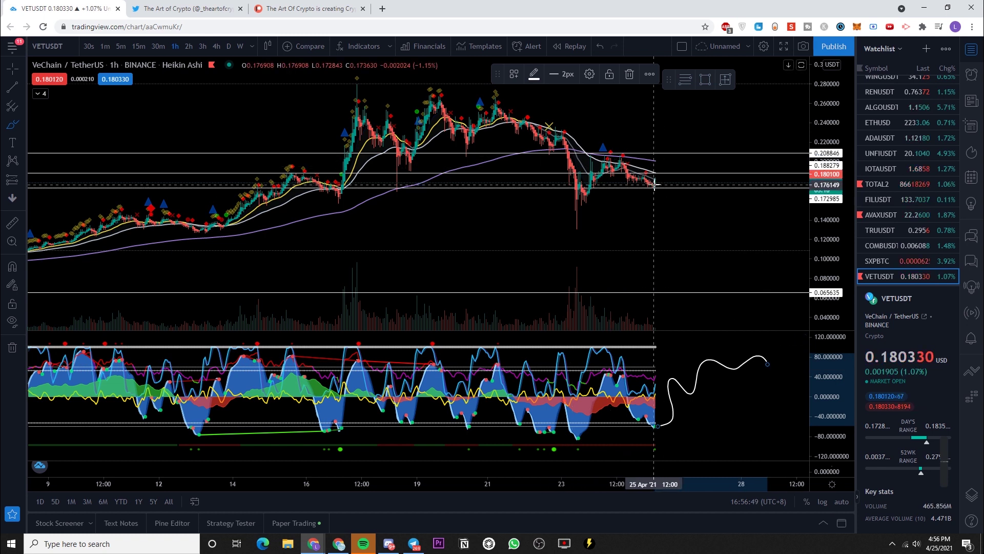
drag(655, 186, 657, 159)
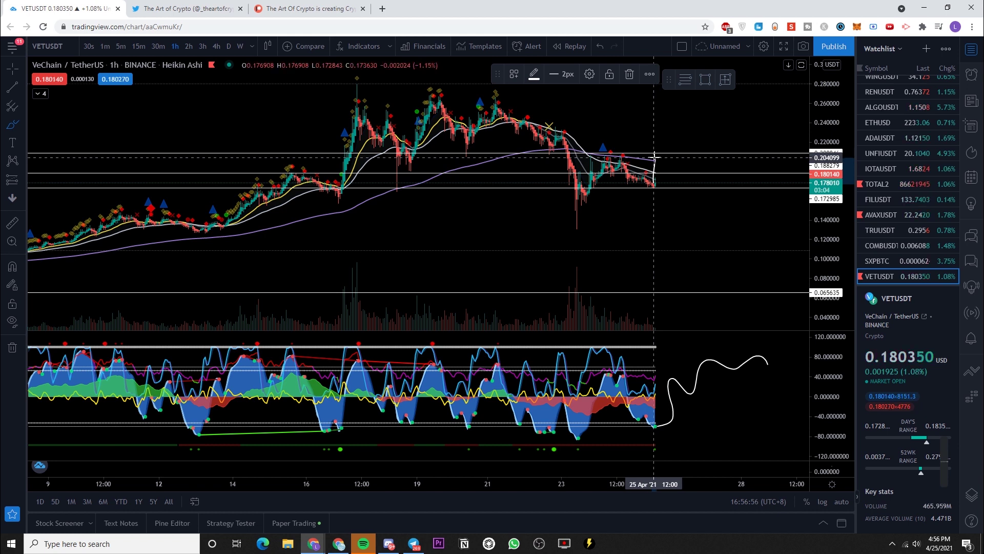
drag(653, 160, 652, 162)
key(Delete)
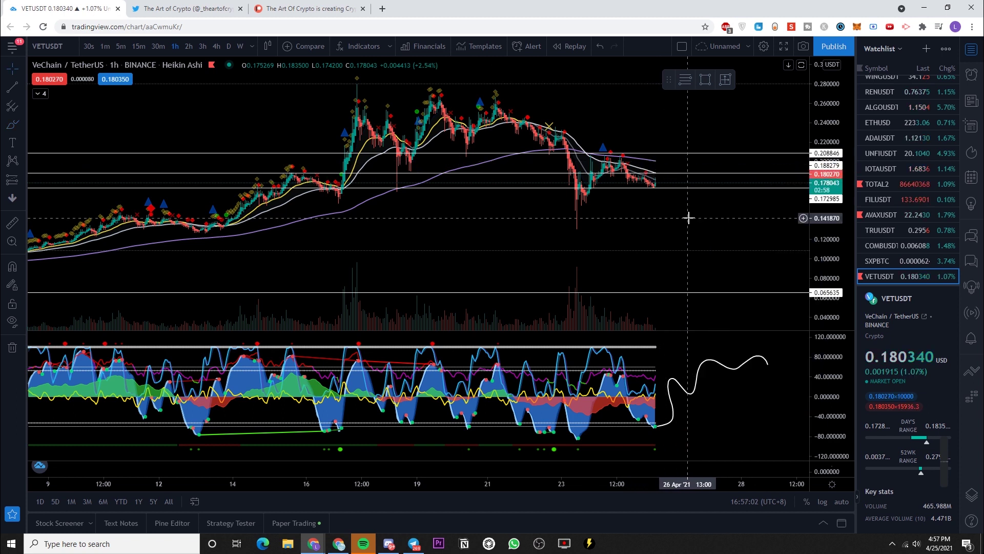
Step: Refit and stretch the price scale, then zoom and pan toward the latest hourly candles
key(alt+r)
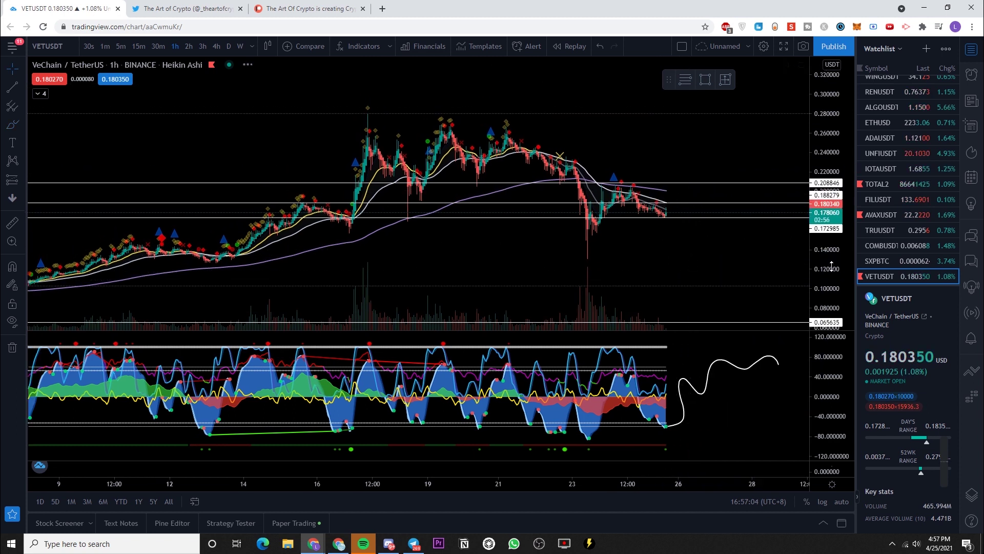
drag(833, 162, 833, 146)
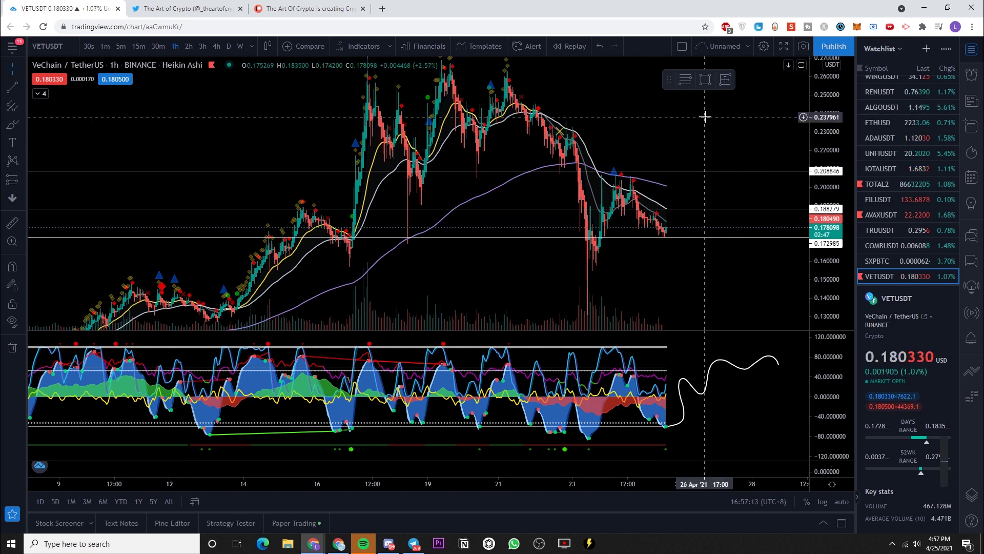
scroll(638, 314, up, 2)
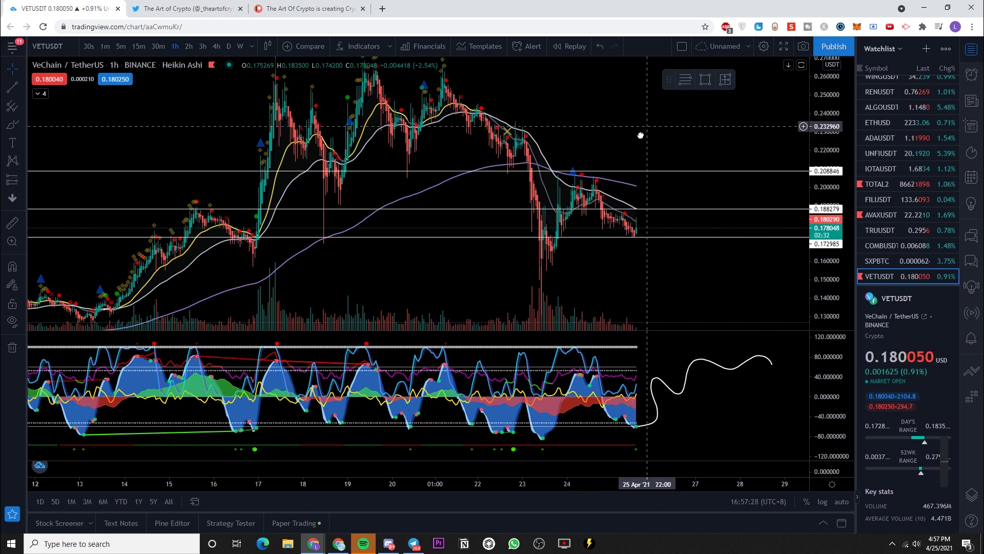
drag(644, 137, 606, 184)
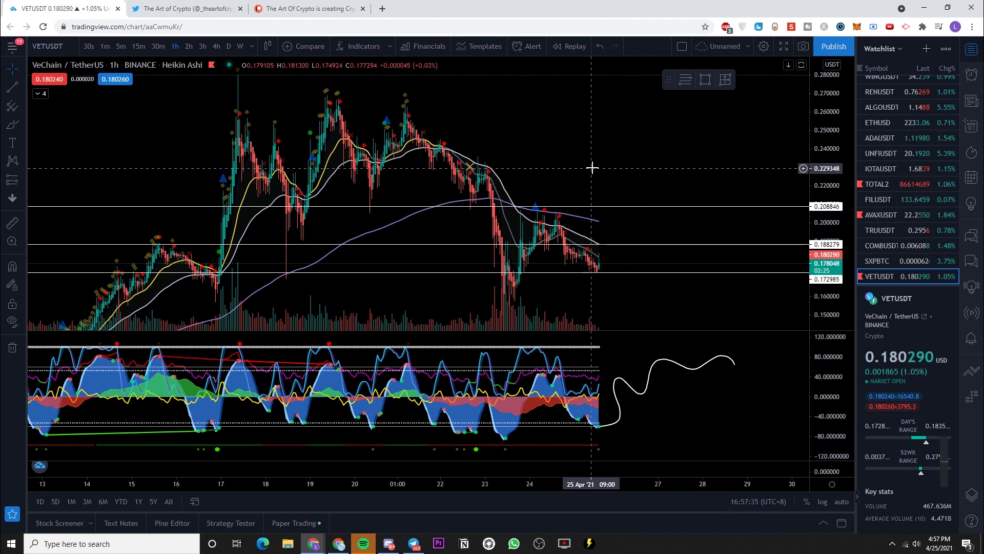
Step: Switch to 15-minute candles, zoom in, and pan back to earlier 15-minute price action
text(15)
key(Return)
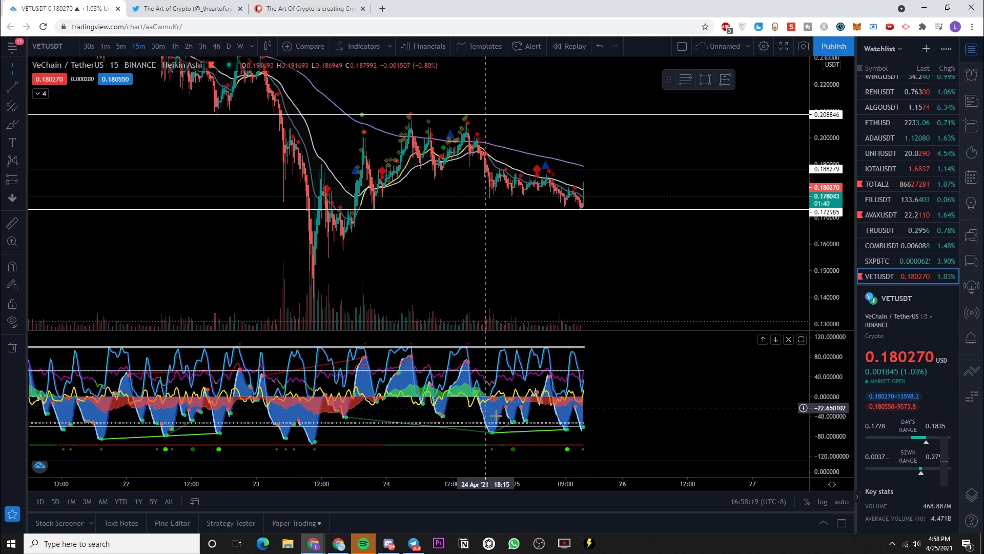
scroll(596, 193, up, 2)
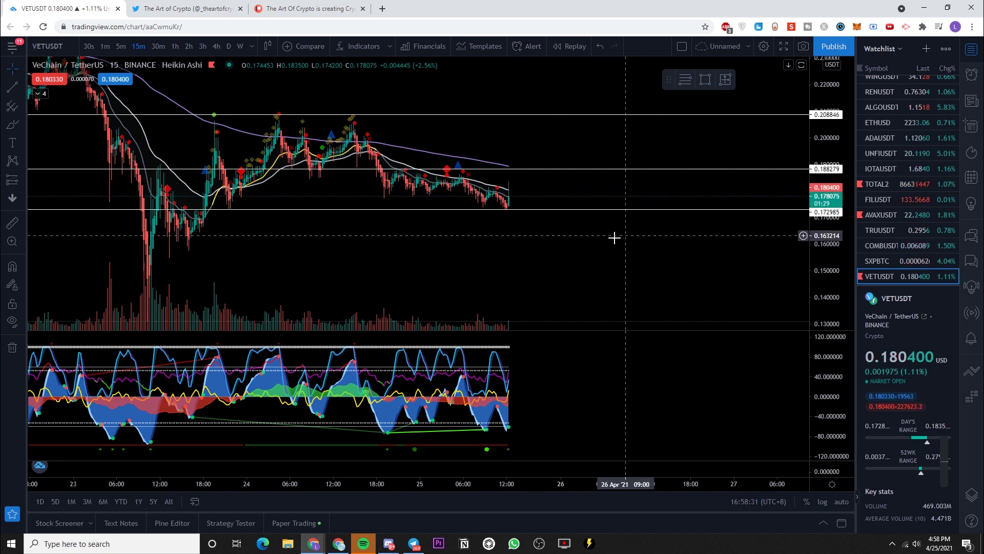
drag(493, 212, 554, 241)
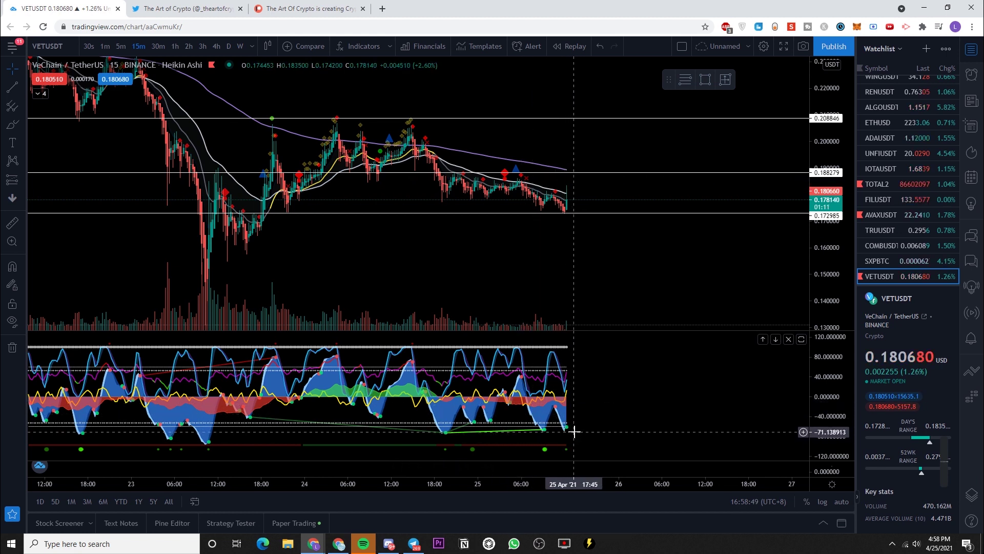
Step: Check the 1h and 2h views, abandon a Date and Price Range measurement, then set 4h
click(175, 46)
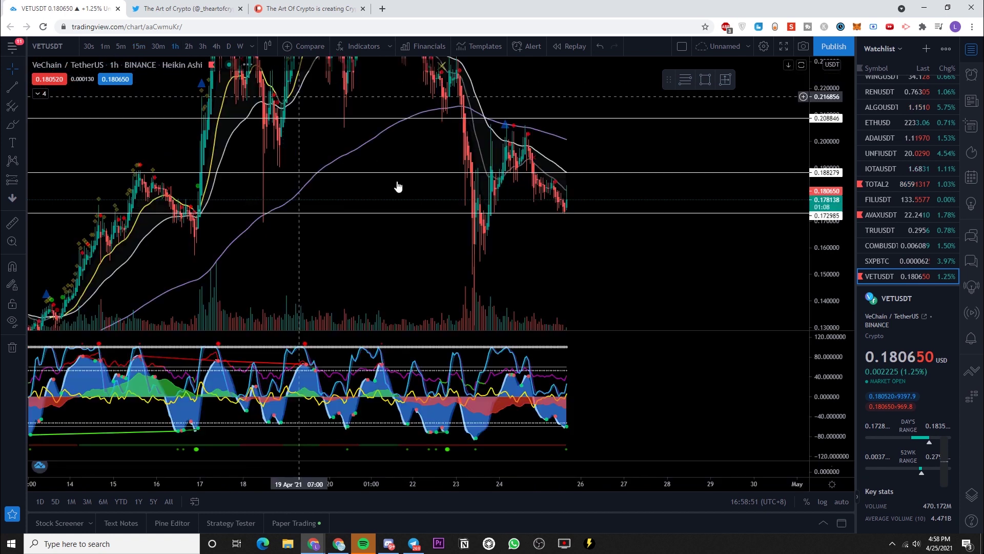
click(188, 46)
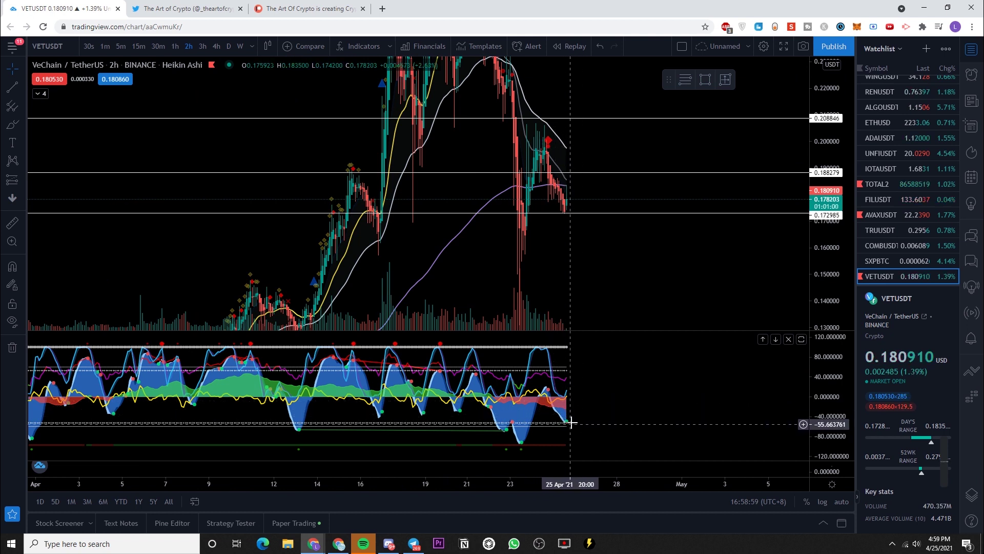
click(725, 80)
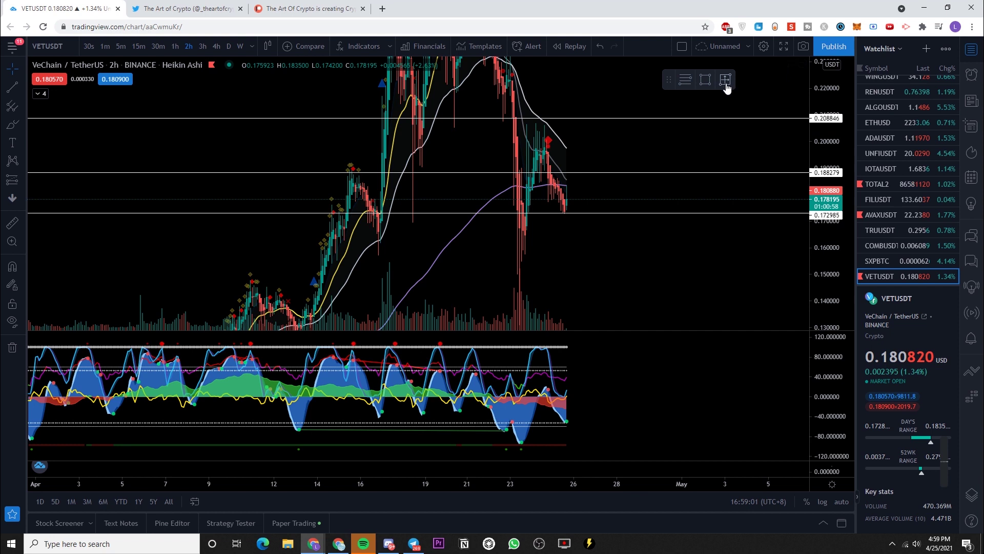
click(565, 205)
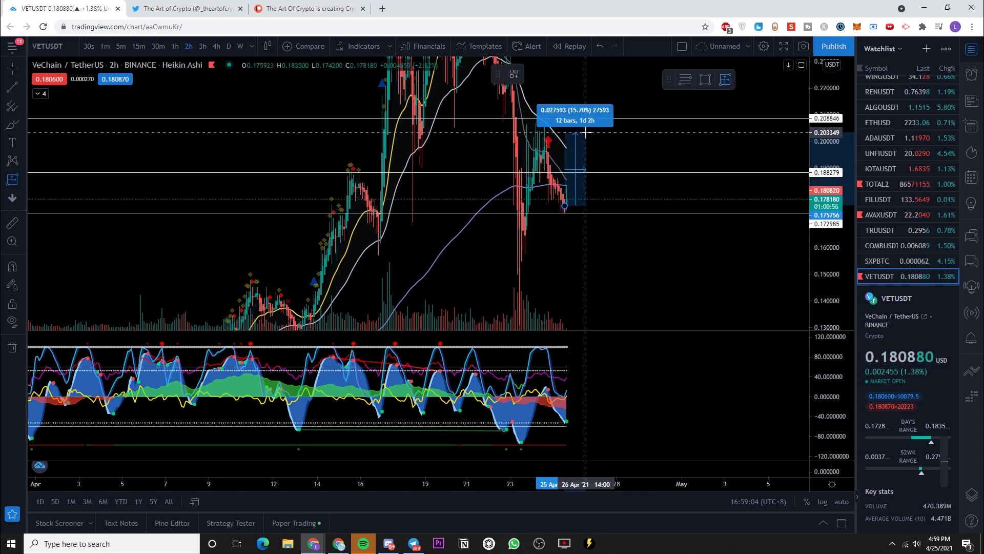
key(Escape)
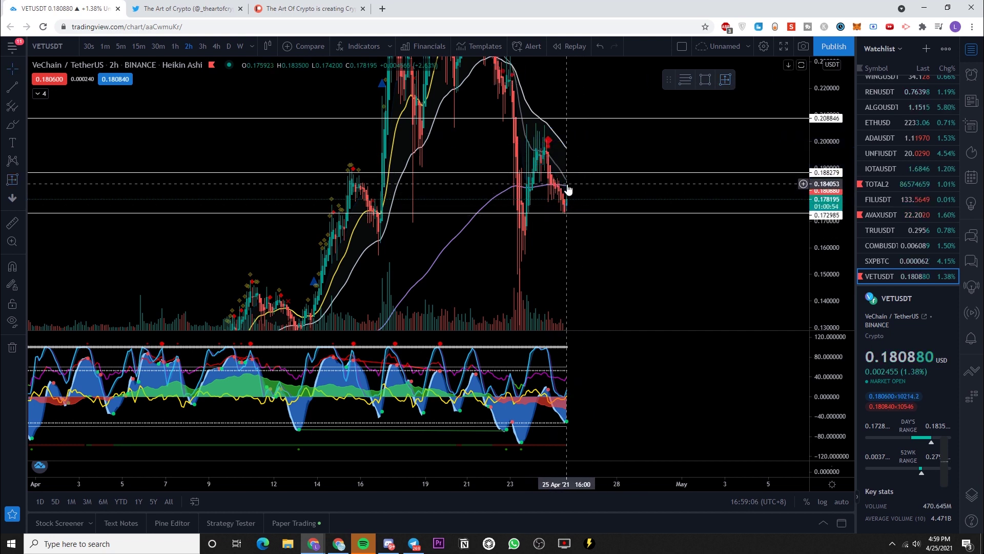
text(4h)
key(Return)
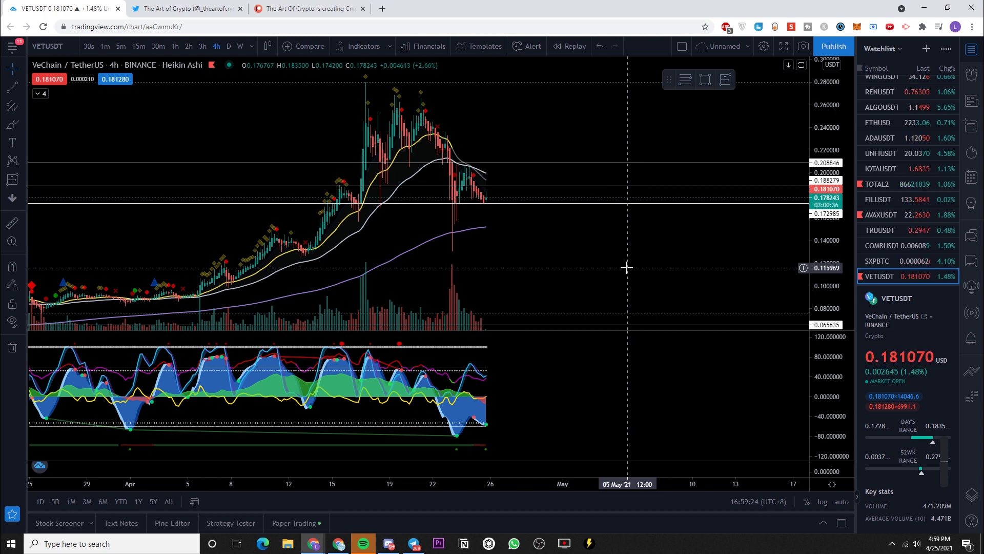
scroll(714, 215, down, 5)
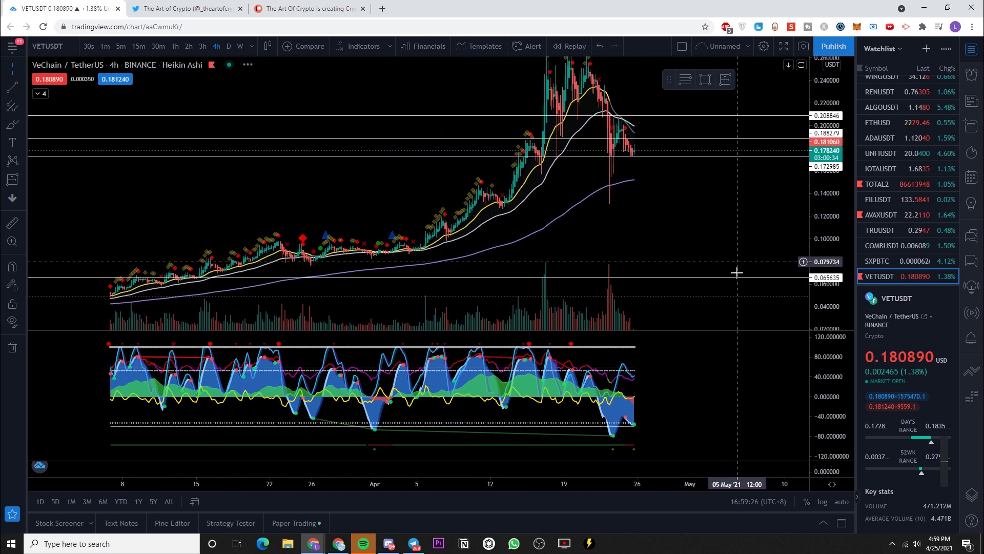
click(740, 278)
click(736, 254)
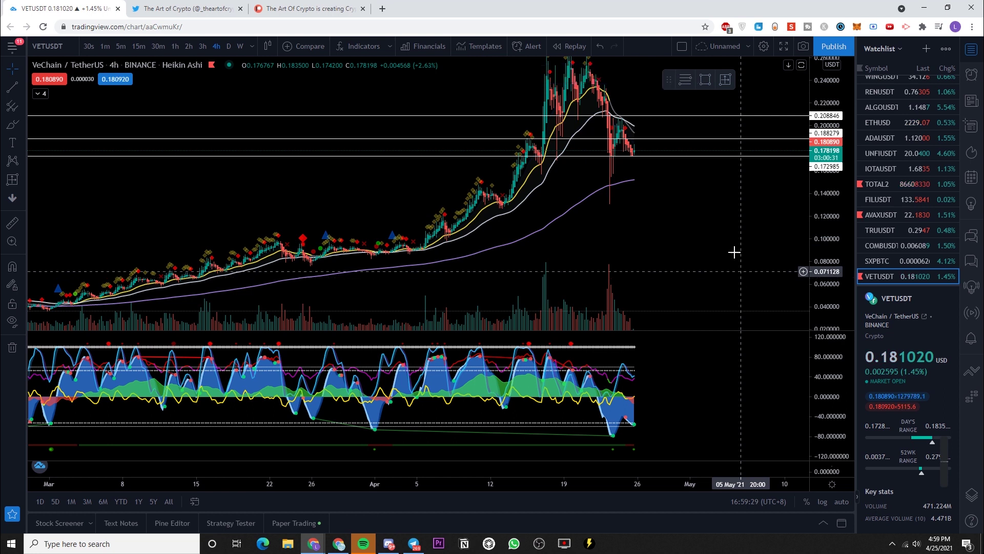
scroll(641, 213, up, 5)
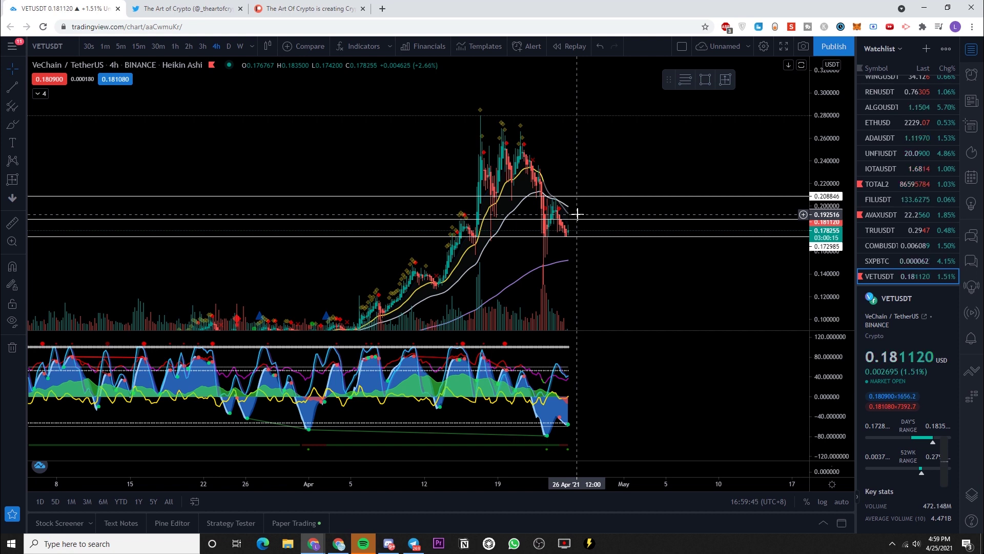
scroll(919, 138, up, 10)
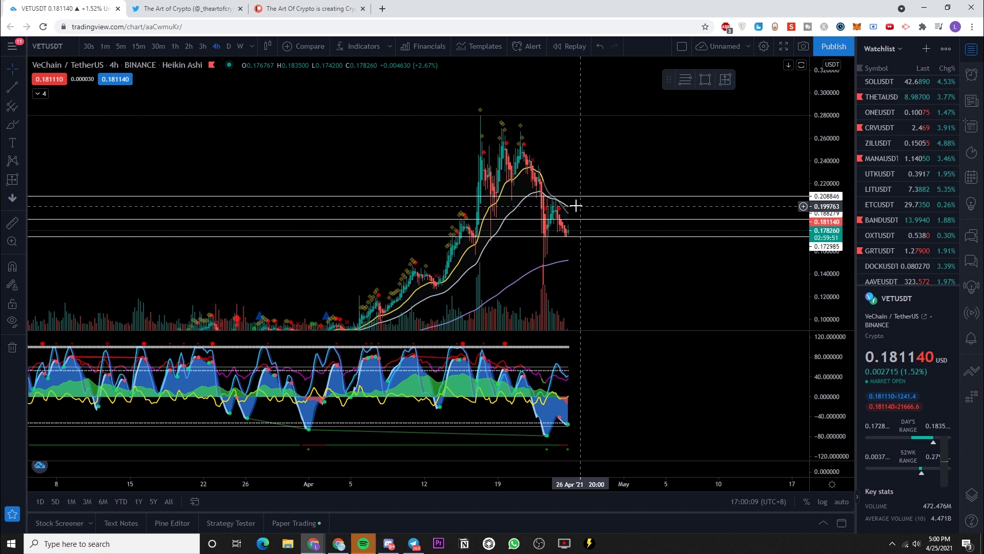
mouse_move(564, 235)
mouse_down()
mouse_move(565, 175)
mouse_move(571, 201)
mouse_move(601, 154)
mouse_up()
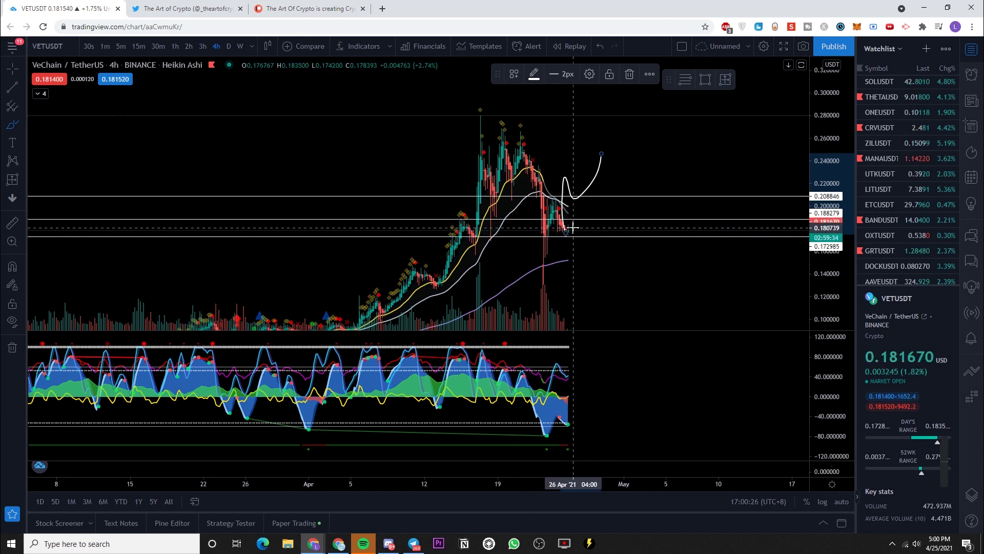
mouse_move(566, 191)
mouse_down()
mouse_move(589, 207)
mouse_move(566, 189)
mouse_move(579, 191)
mouse_up()
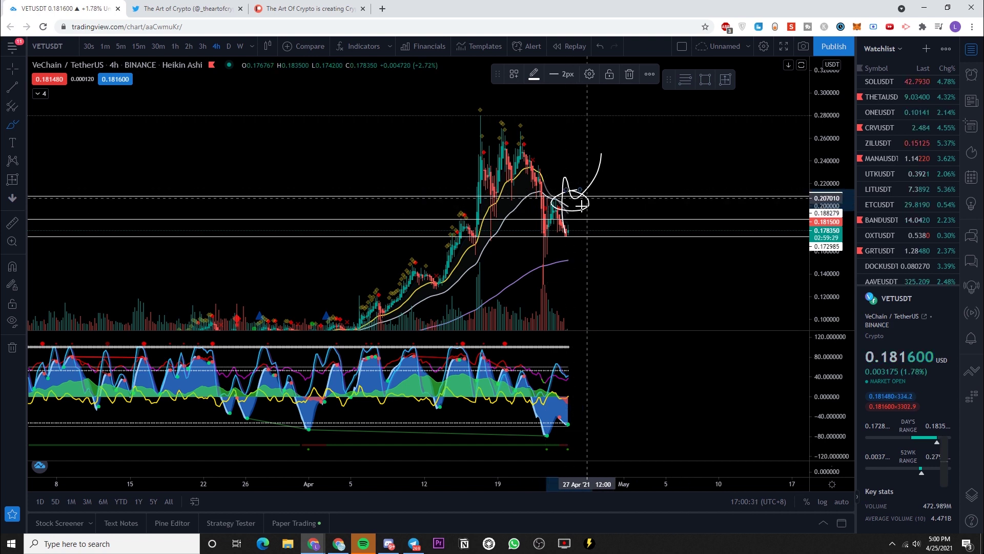
mouse_move(545, 245)
mouse_down()
mouse_move(575, 182)
mouse_move(621, 138)
mouse_move(619, 171)
mouse_up()
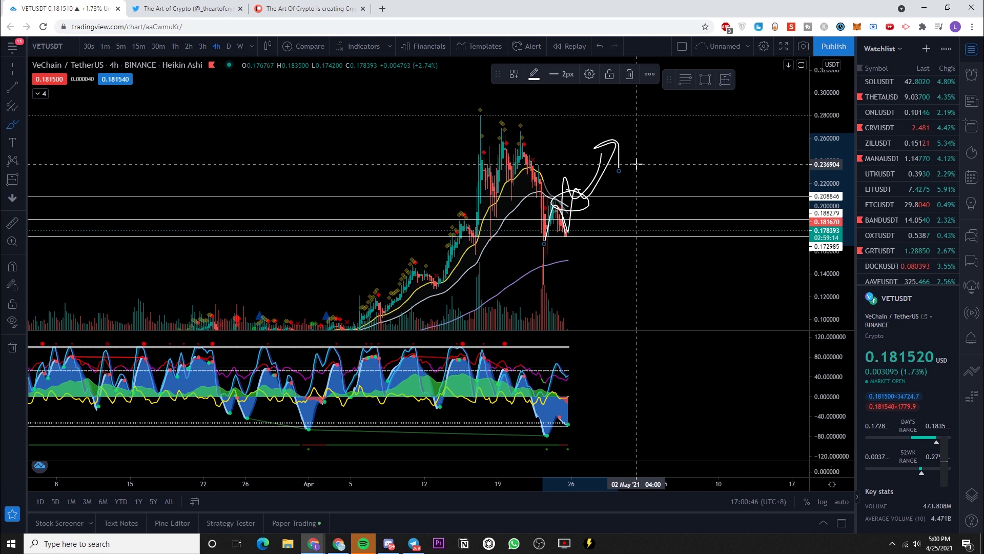
key(Escape)
click(575, 221)
key(Delete)
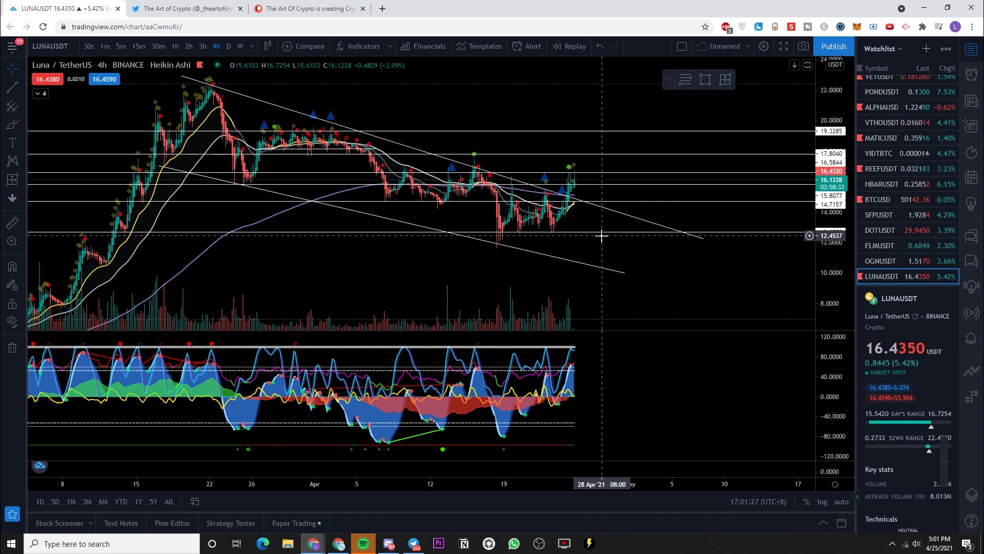
click(564, 200)
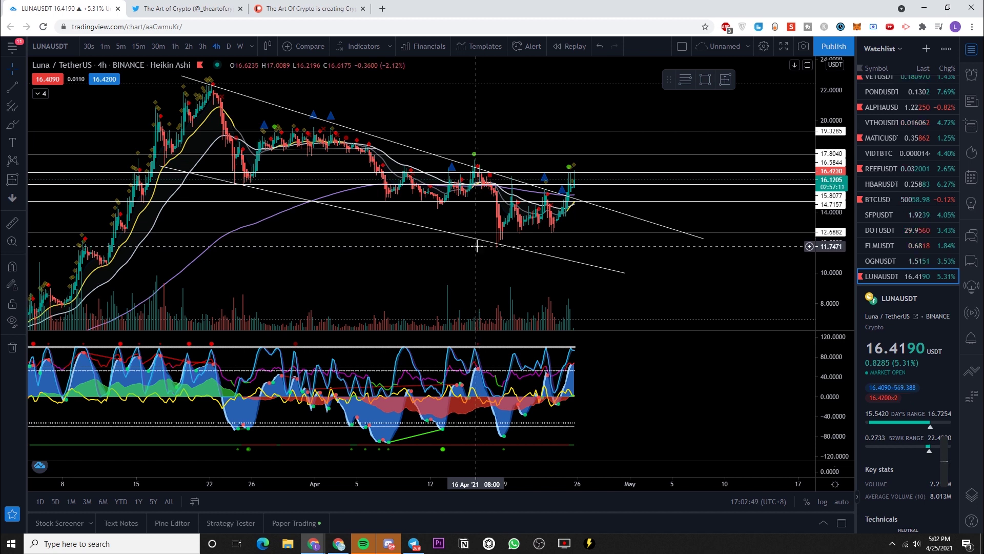
key(Down)
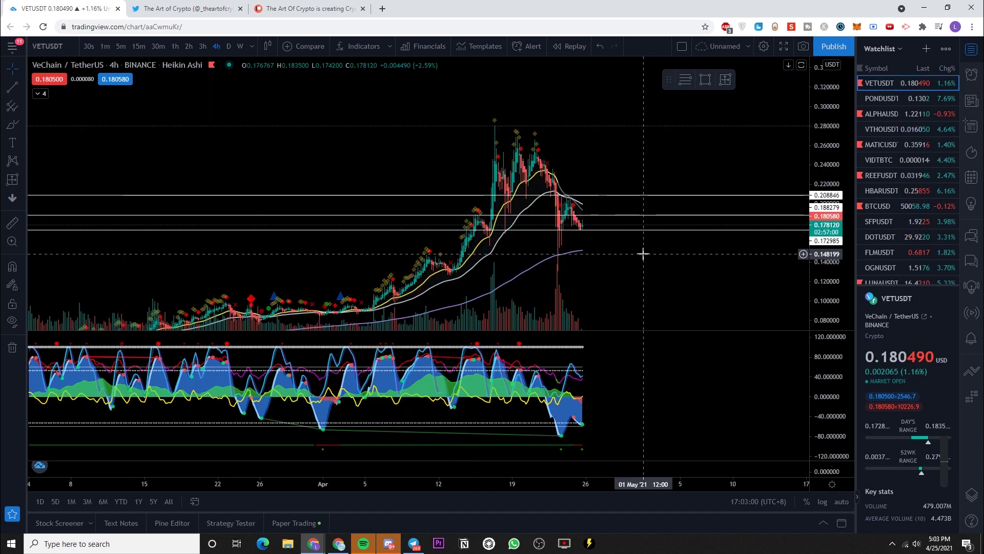
click(595, 218)
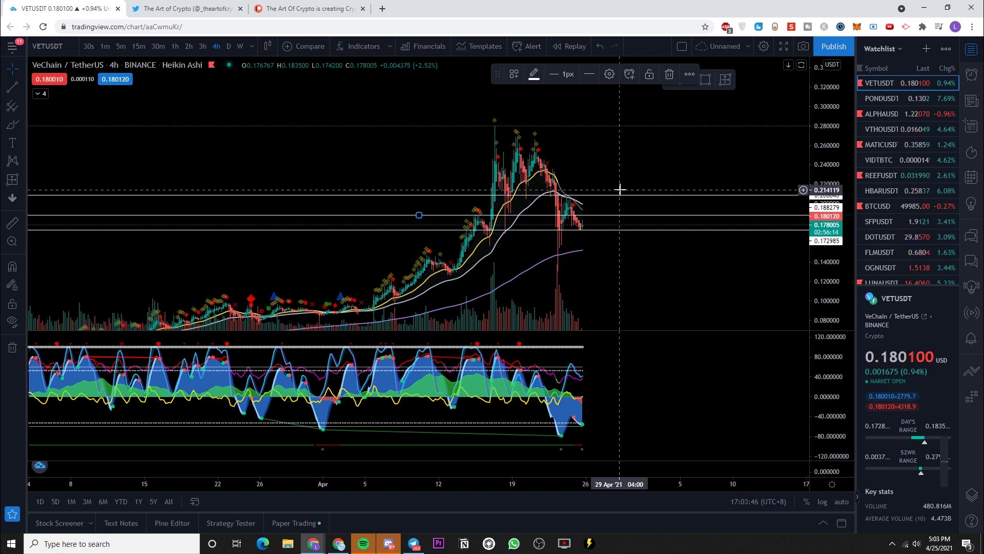
Step: Place horizontal resistance lines at 0.249453 and about 0.2257 above the VETUSDT price
click(584, 154)
click(584, 179)
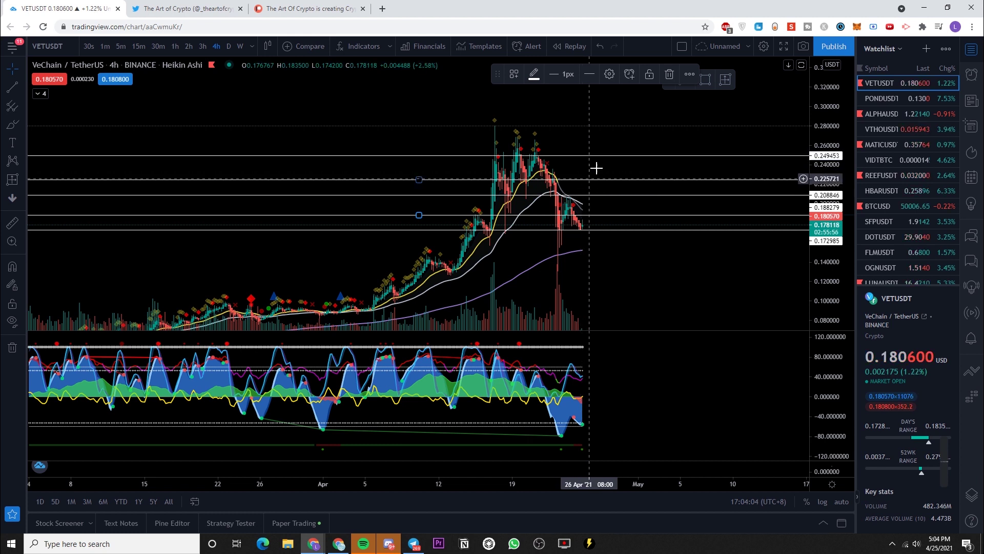